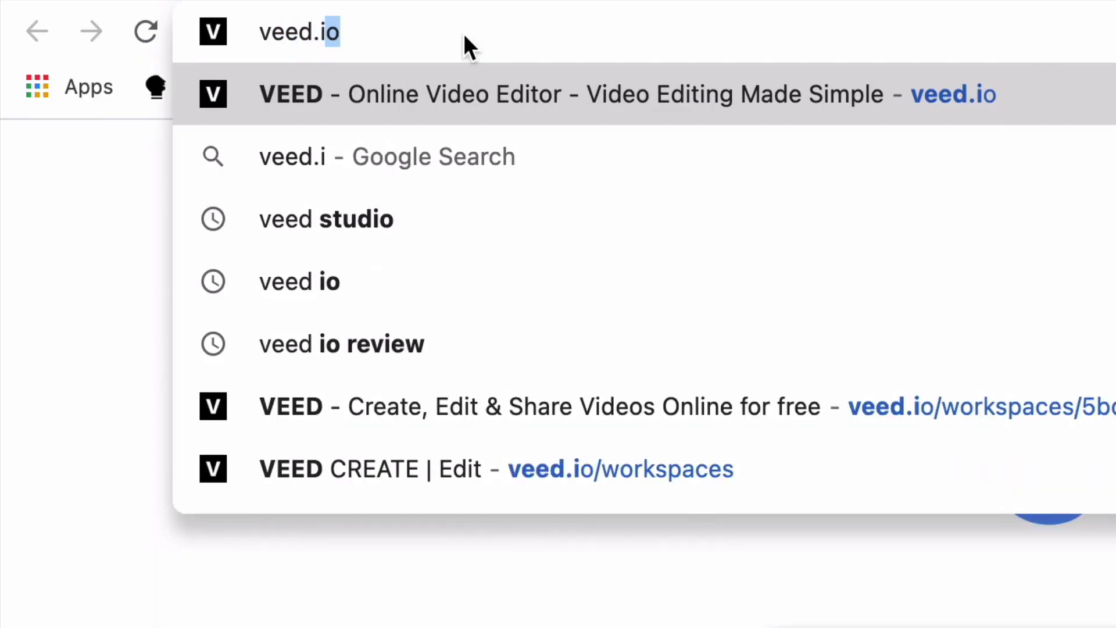
- Load veed.io in Chrome to reach the VEED workspace Home page
type("o")
key("Return")
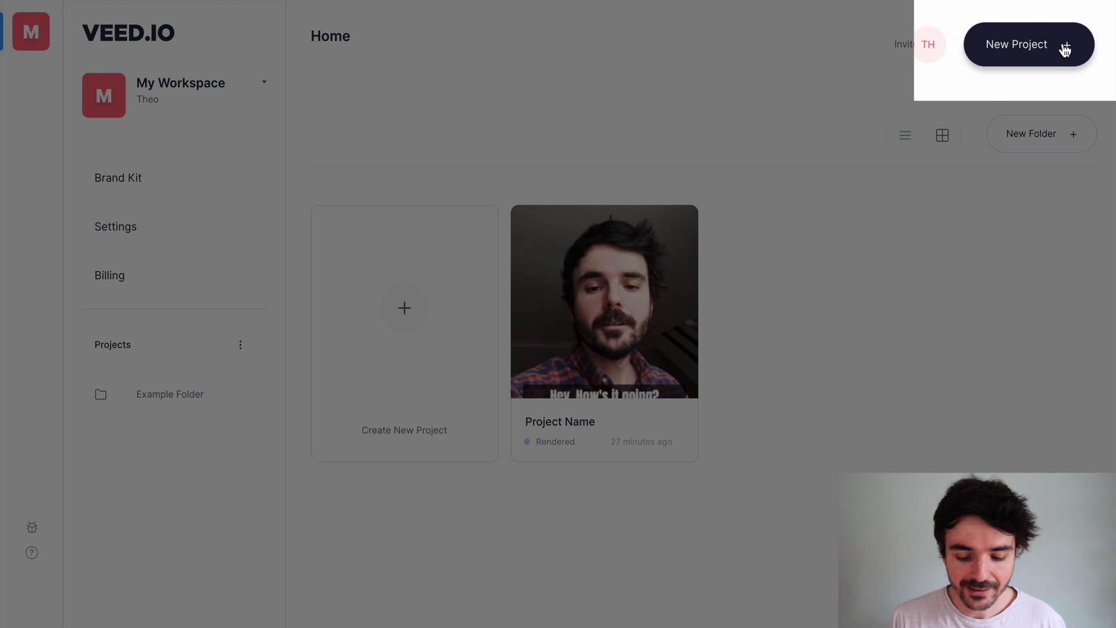
- Create a new project with the 9-second reel video and show its subtitle options
left_click(1064, 50)
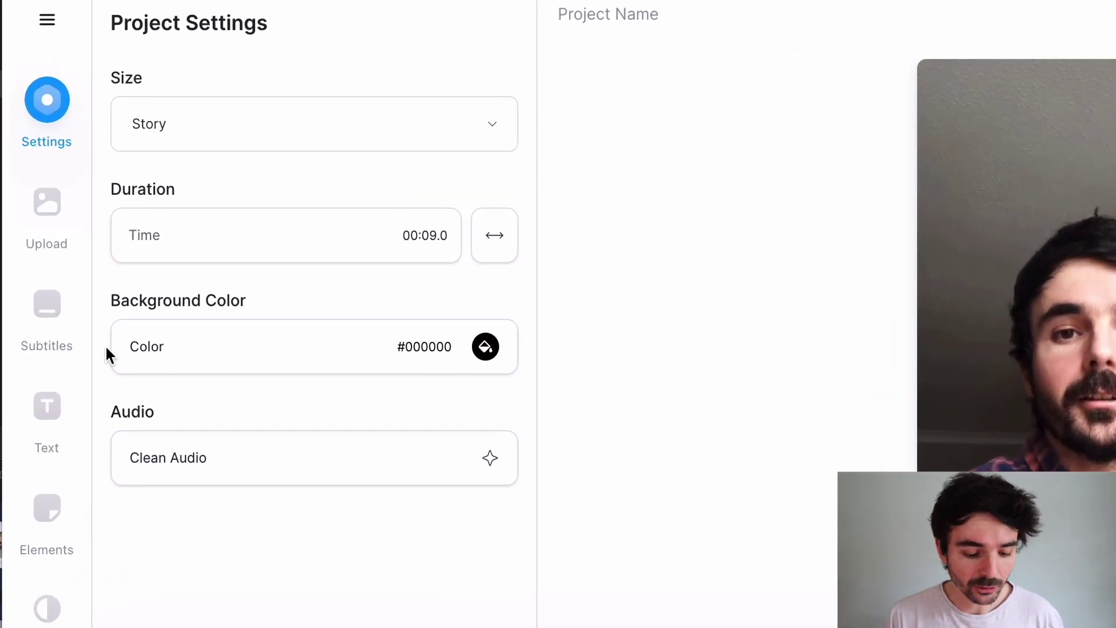
left_click(54, 316)
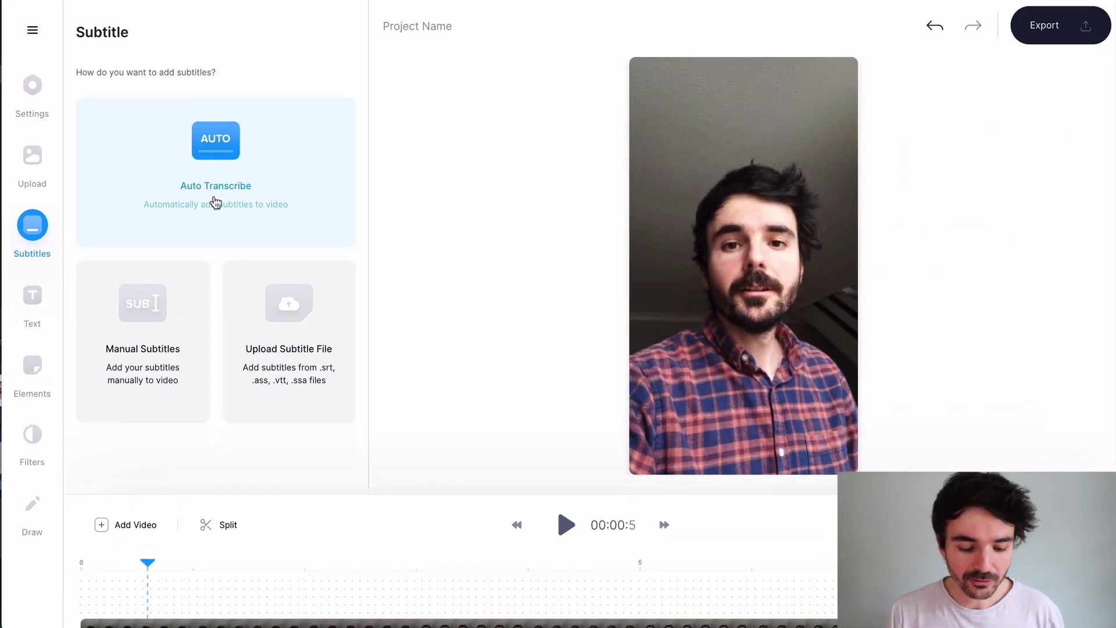
- Auto-transcribe the reel in English (United States), generating three subtitle lines
left_click(314, 270)
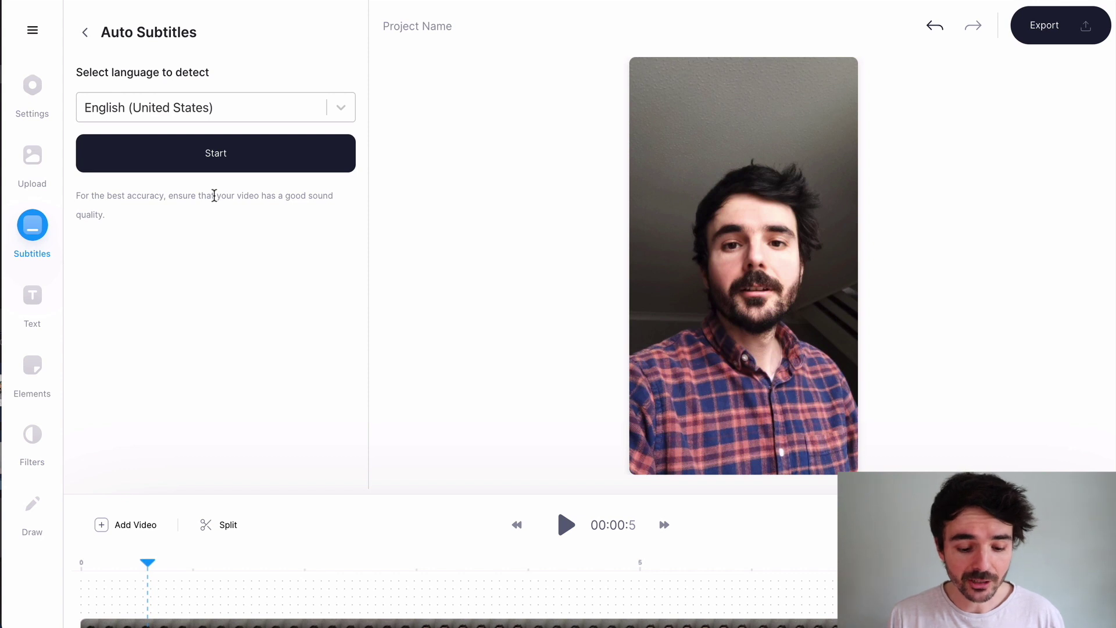
left_click(342, 110)
left_click(342, 111)
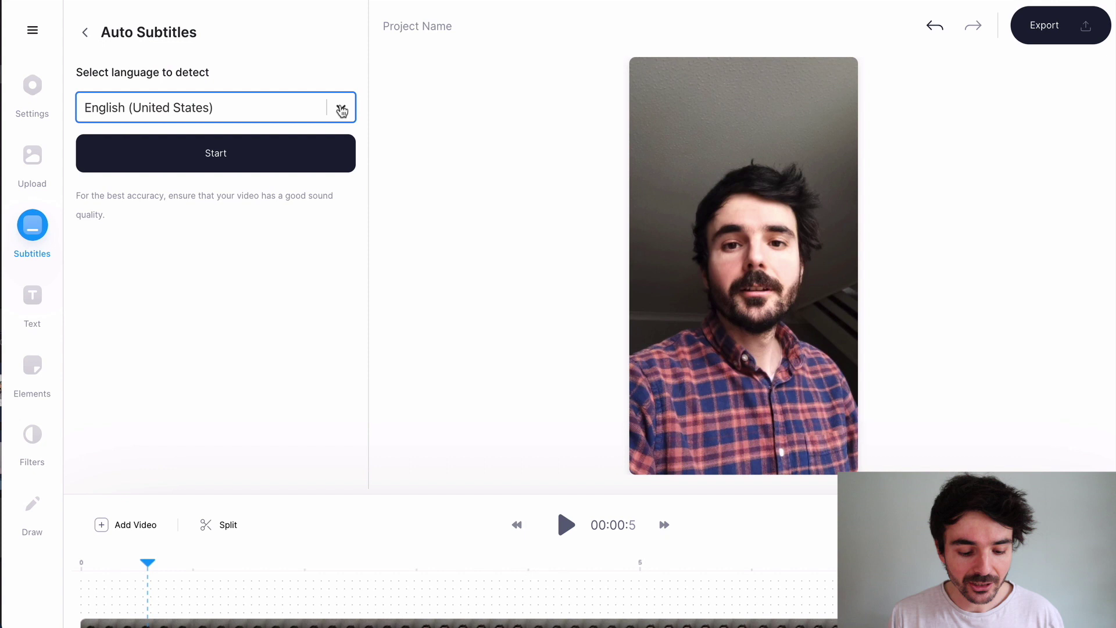
left_click(229, 167)
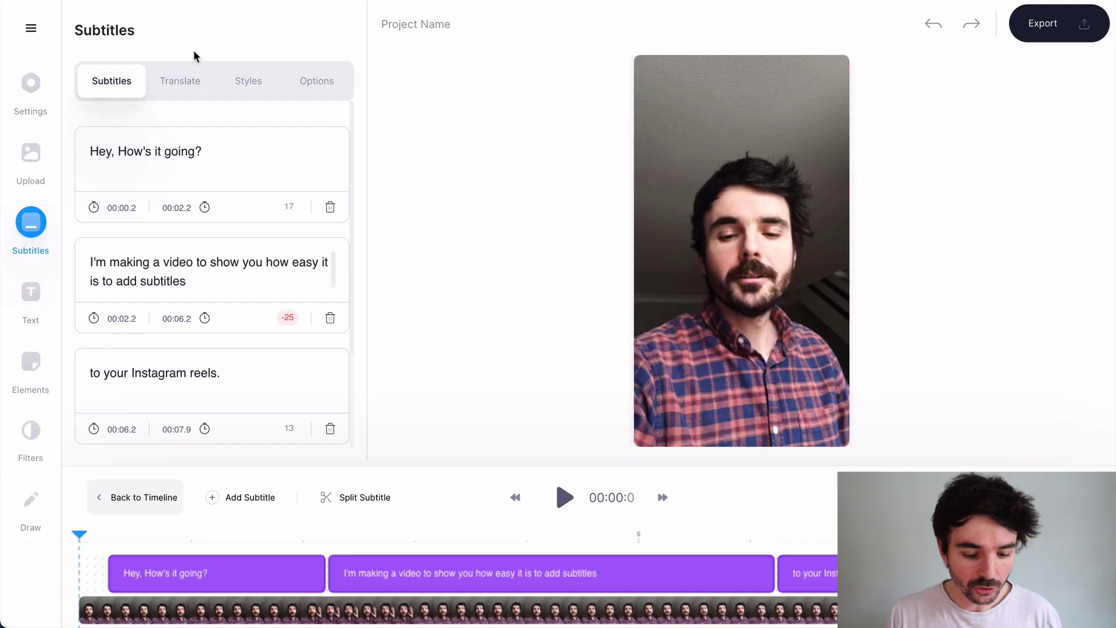
- Review the subtitle Styles options, keeping Anton at 72px, and scroll to the presets
left_click(182, 82)
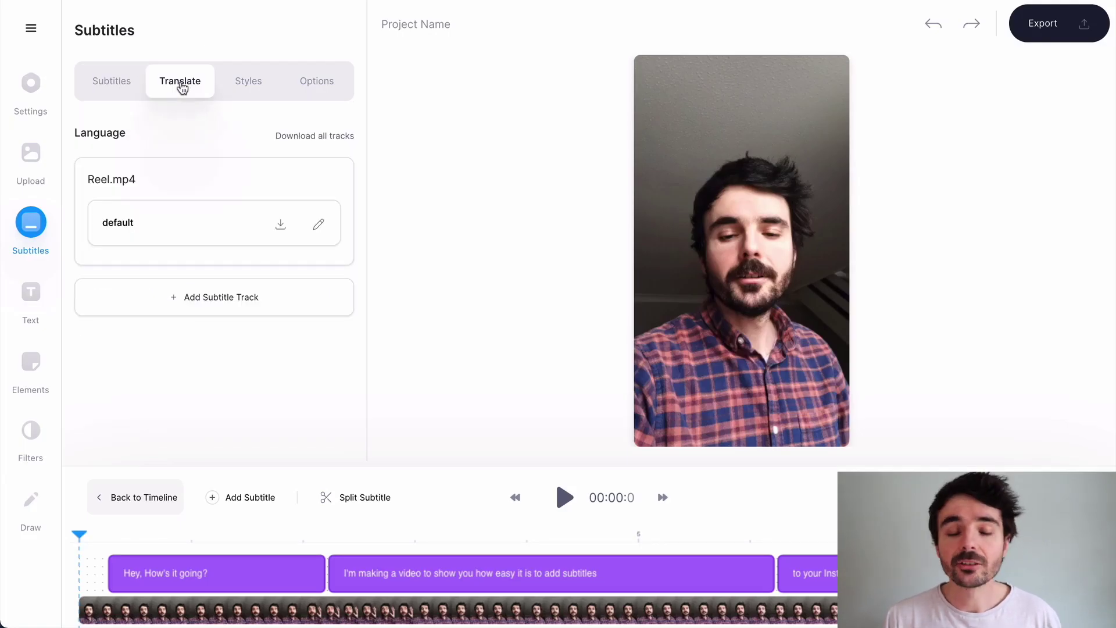
left_click(245, 92)
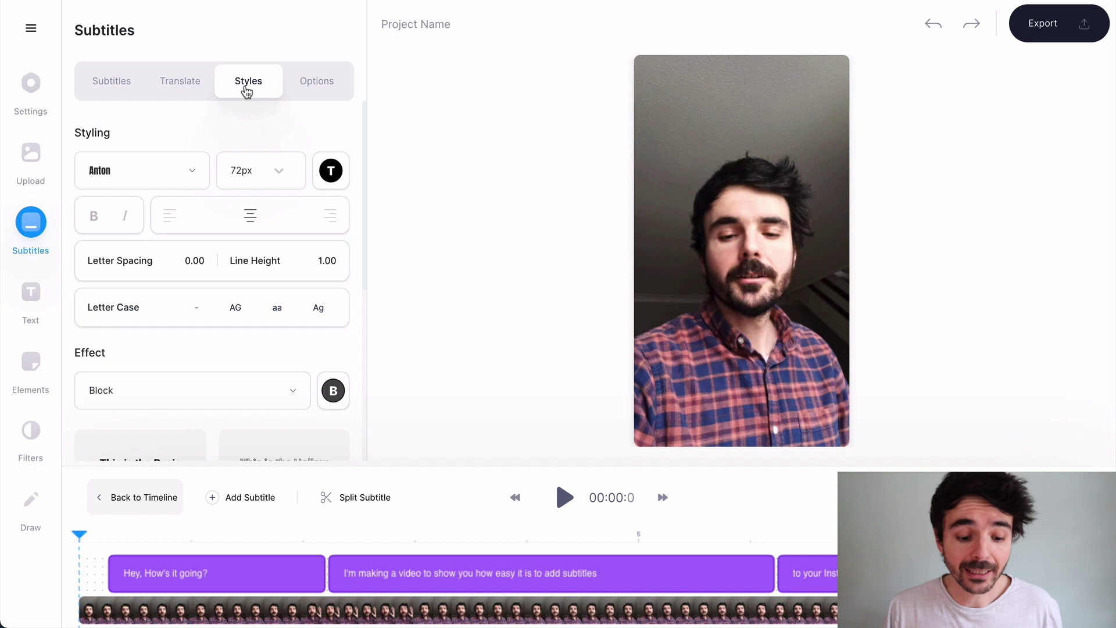
left_click(200, 179)
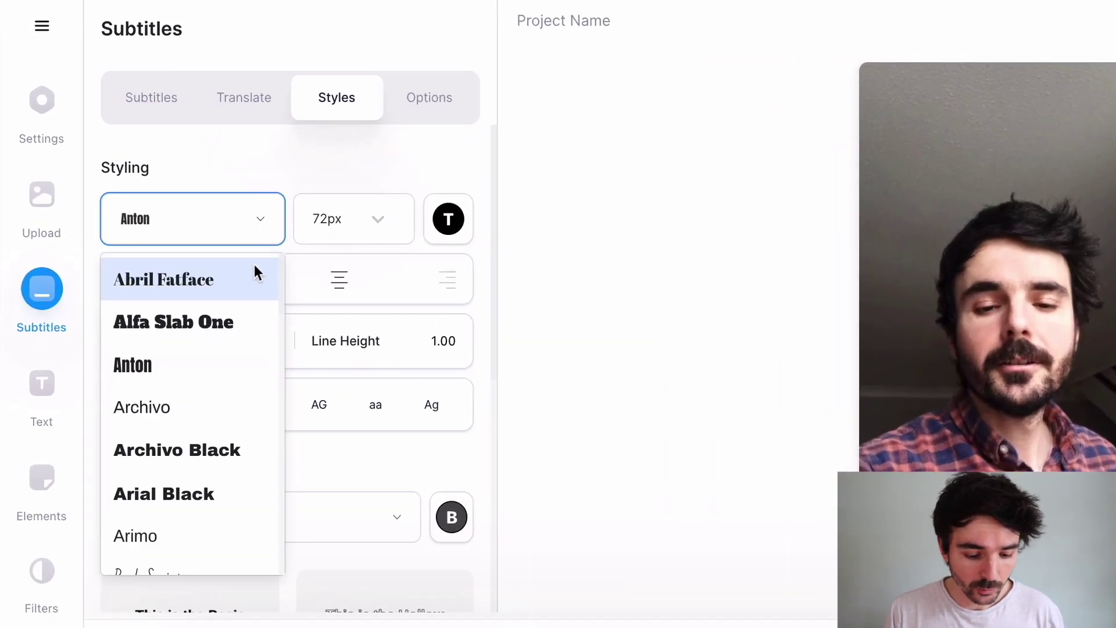
left_click(378, 237)
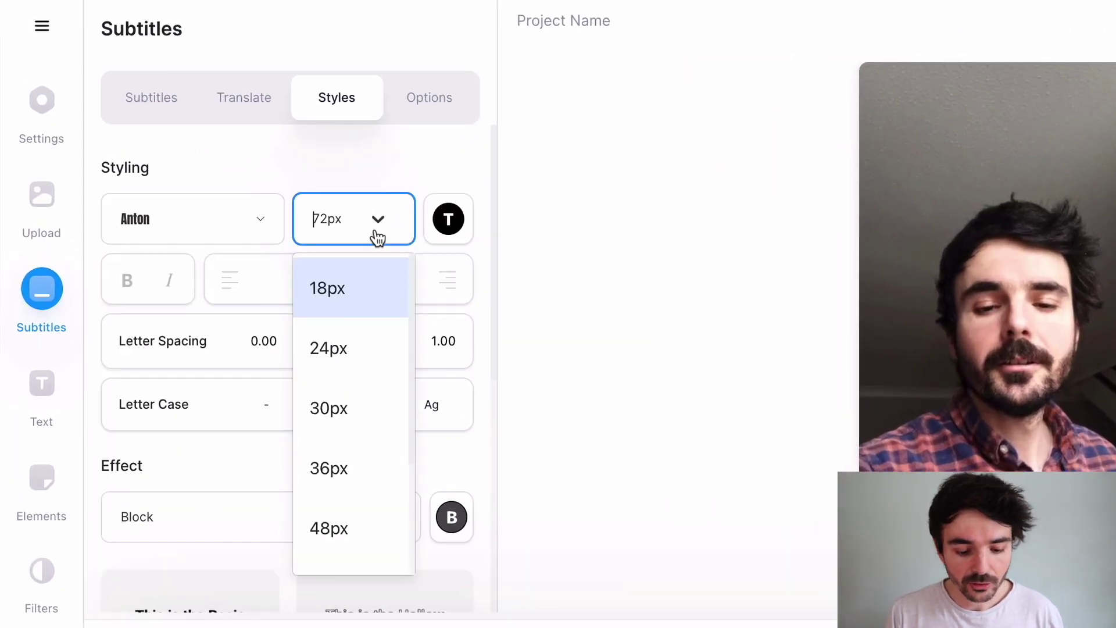
left_click(378, 237)
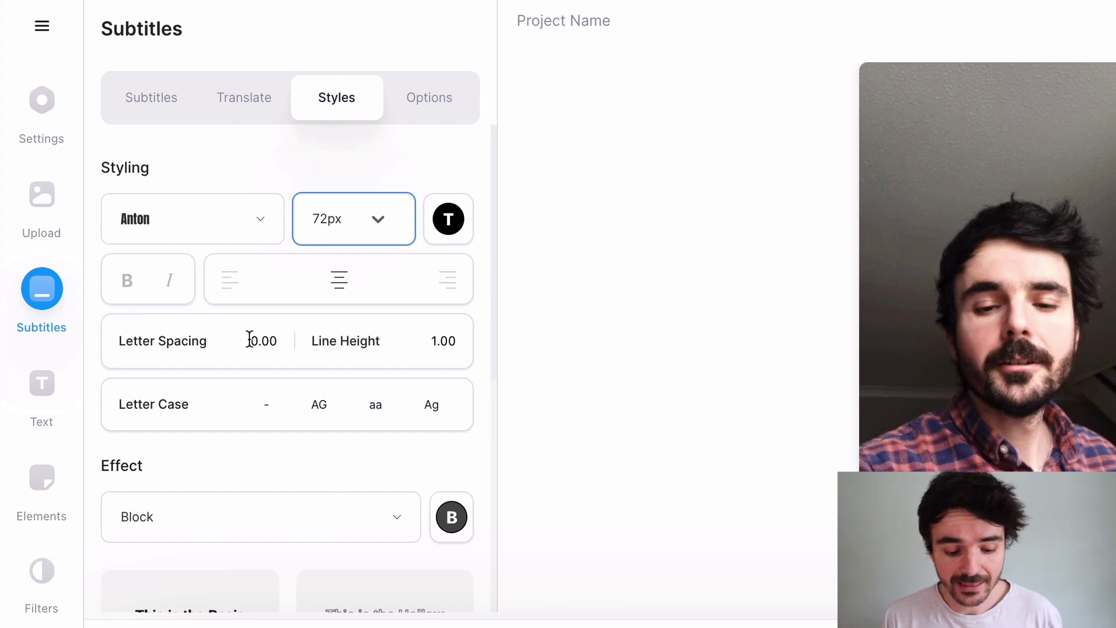
scroll(249, 466, "down", 3)
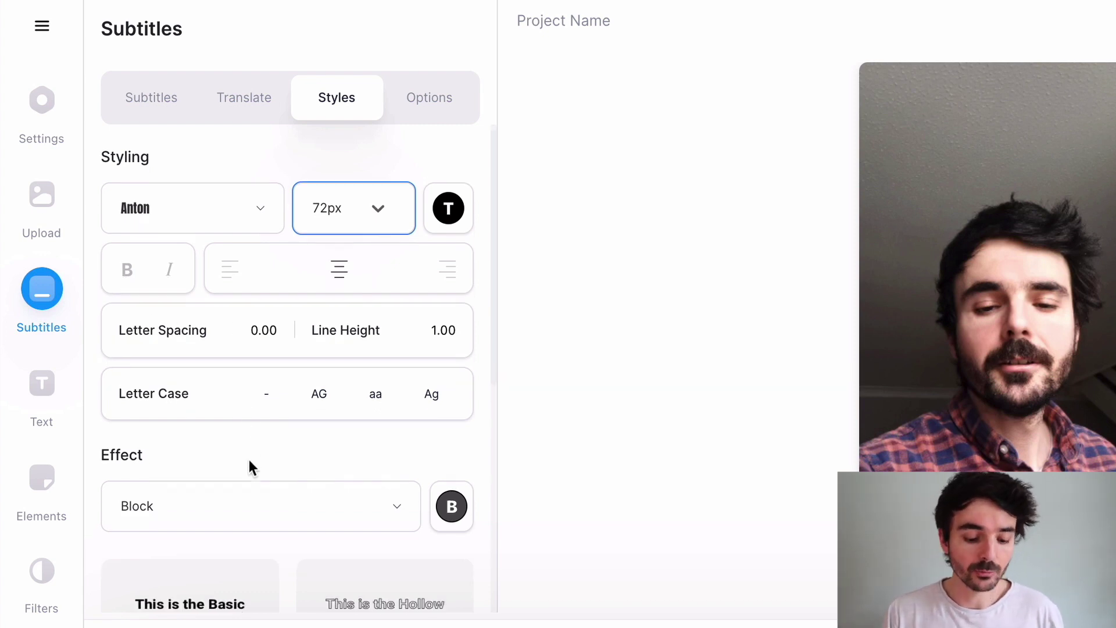
scroll(249, 467, "down", 1)
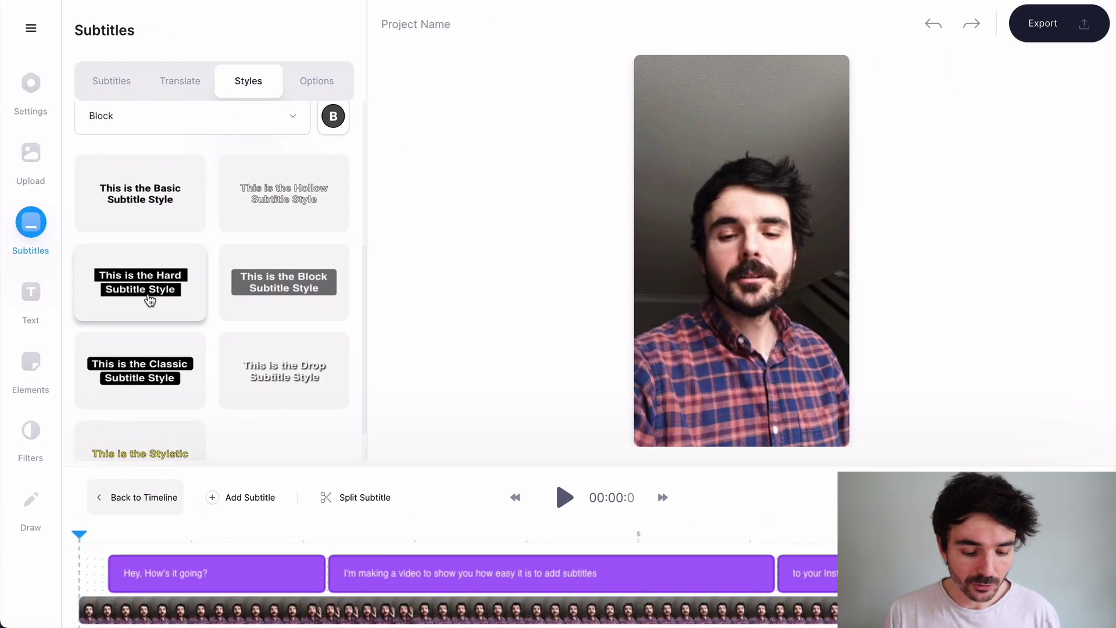
- Preview the first subtitle, try the Hard preset, then apply the Block preset
left_click(241, 536)
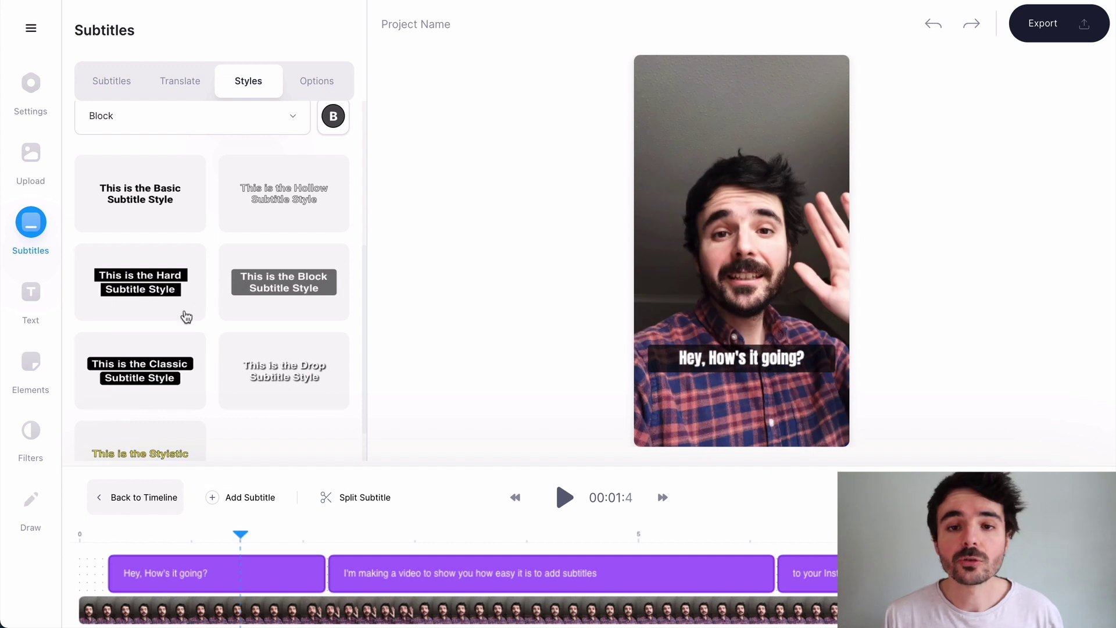
left_click(162, 287)
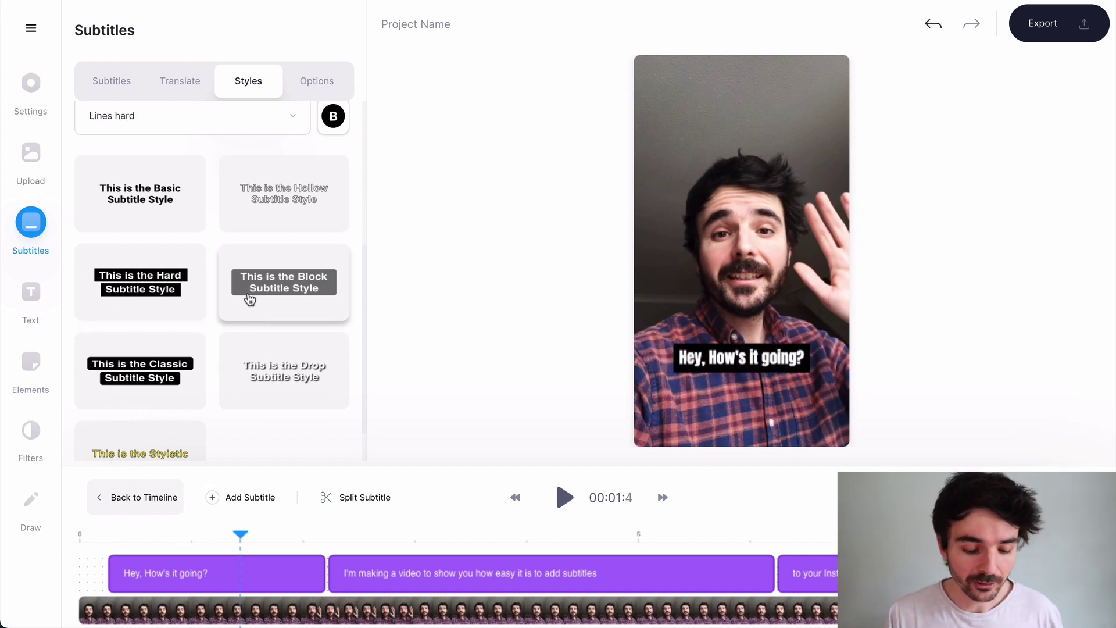
left_click(271, 294)
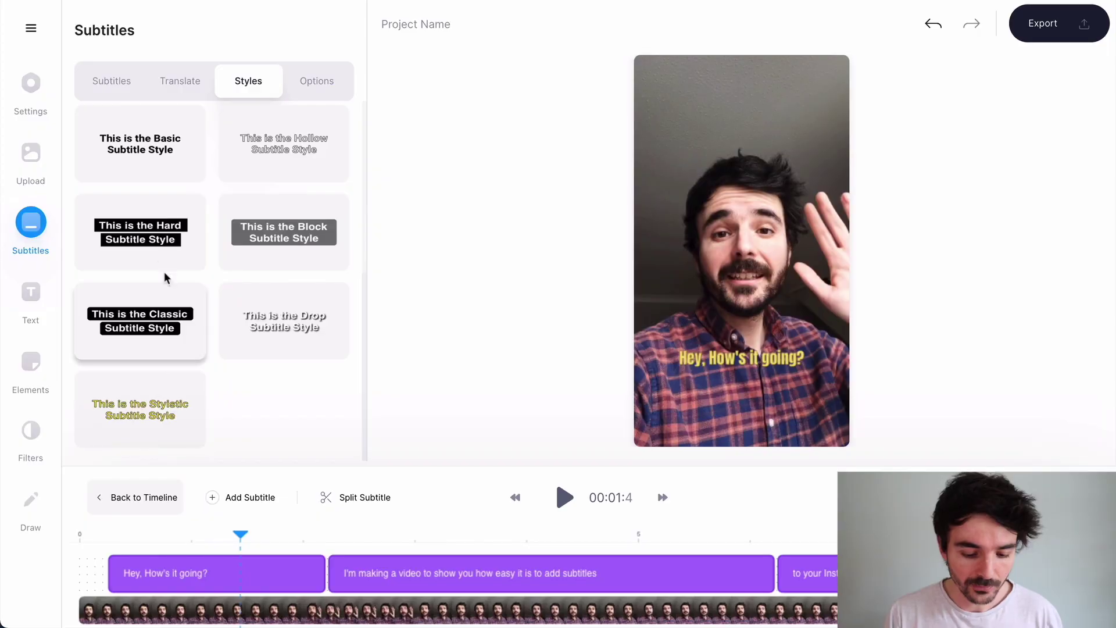
left_click(260, 256)
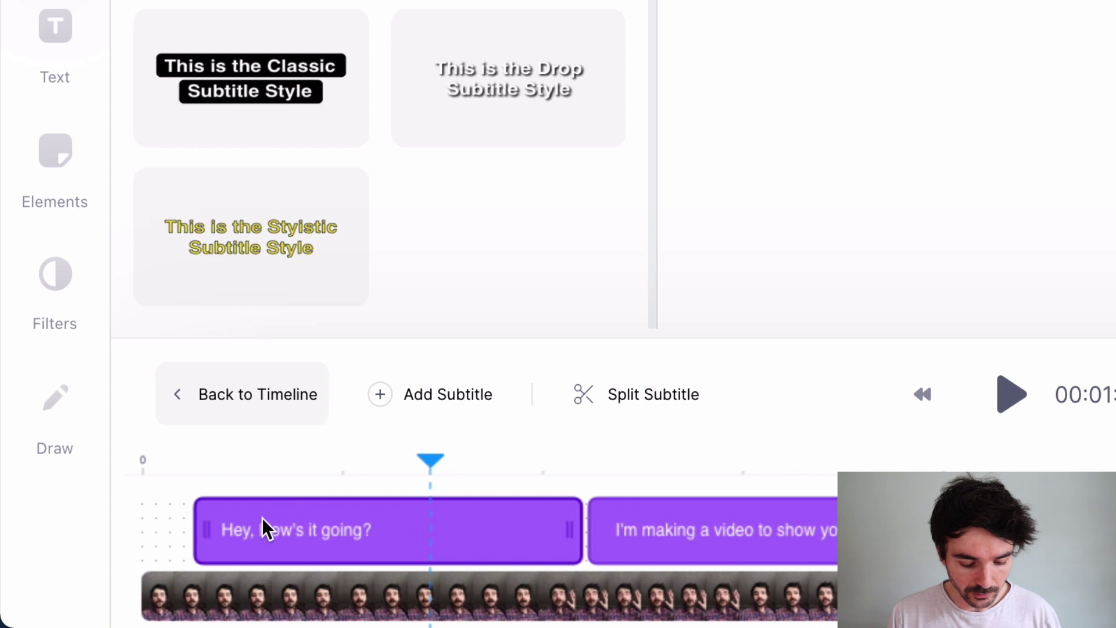
- Drag the first subtitle's left edge so "Hey, How's it going?" starts at 00:00.0
left_click_drag(210, 530, 295, 530)
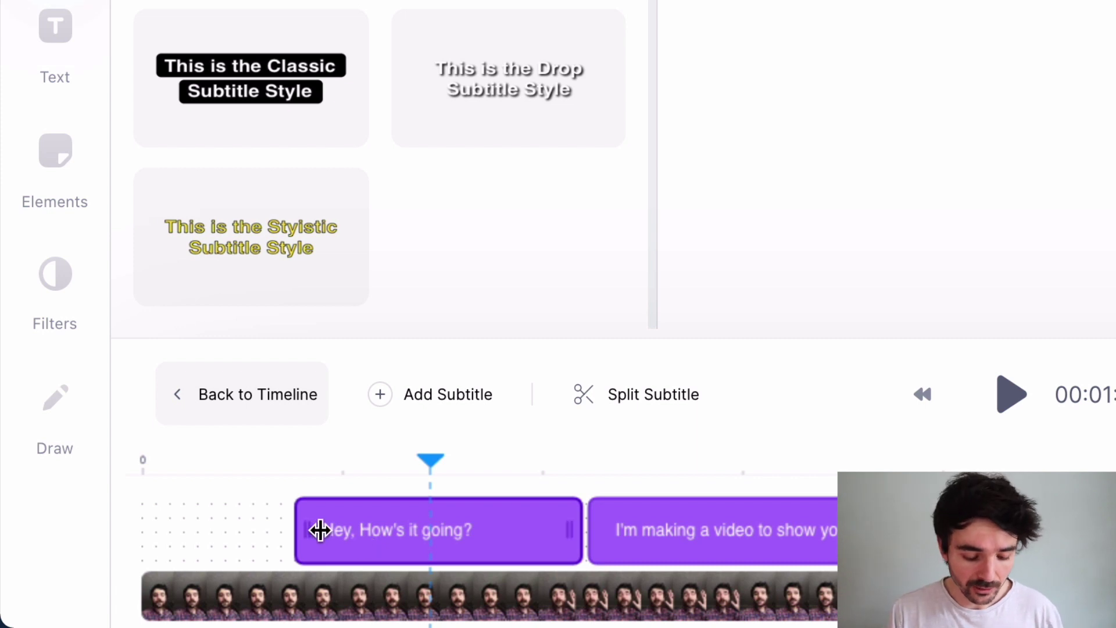
left_click_drag(320, 530, 134, 526)
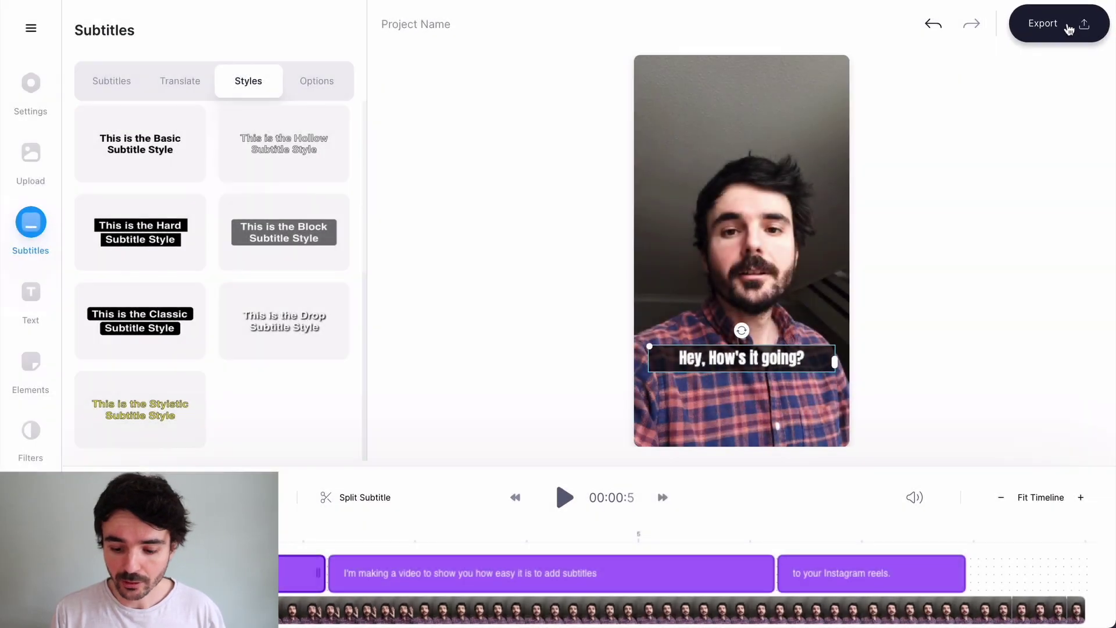
- Bring up the Export Options panel for the subtitled reel
left_click(1066, 22)
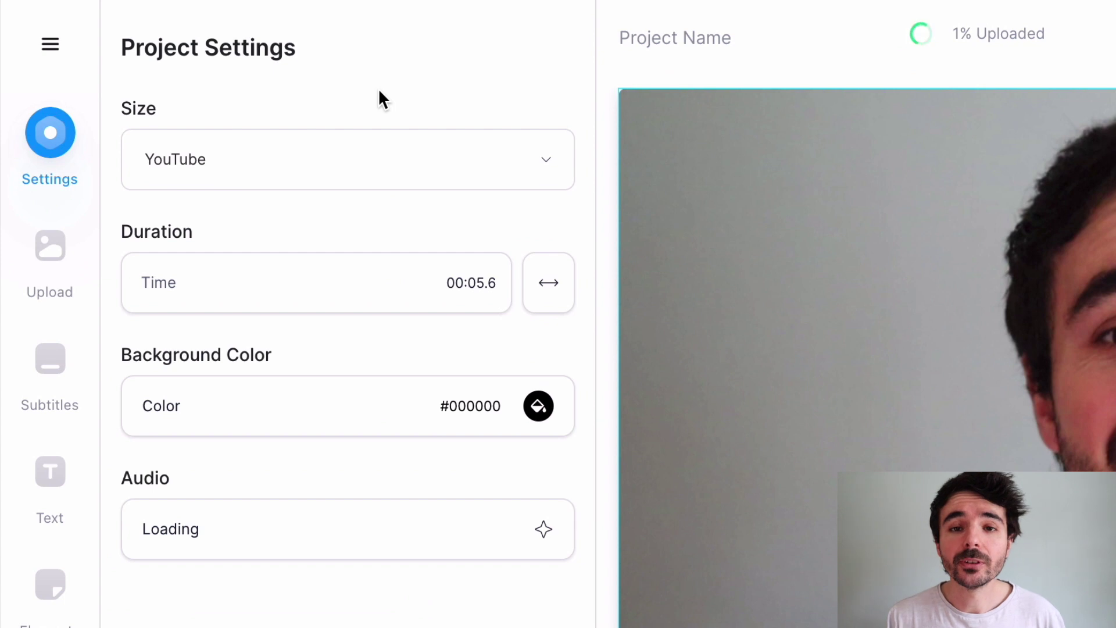
- Change the project canvas size to Story 9:16
left_click(544, 158)
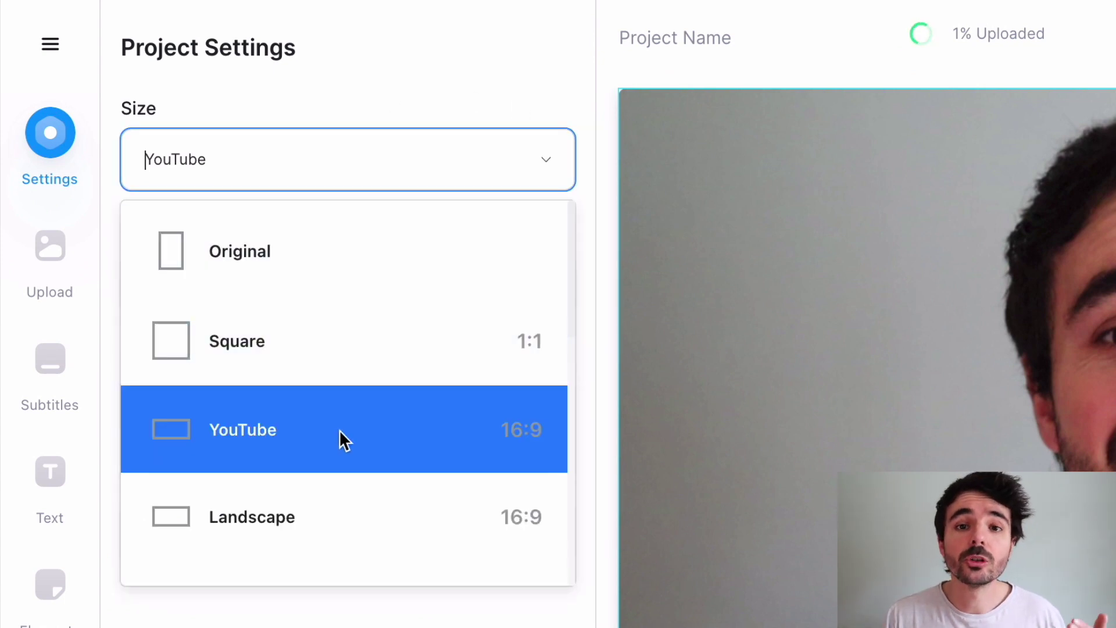
scroll(340, 431, "down", 5)
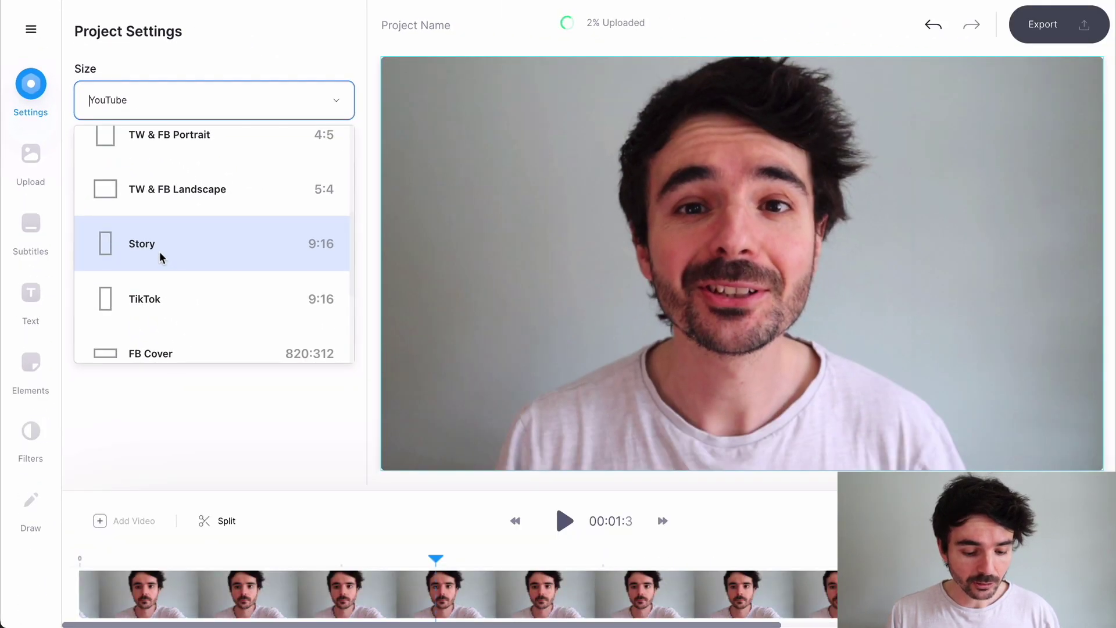
left_click(159, 251)
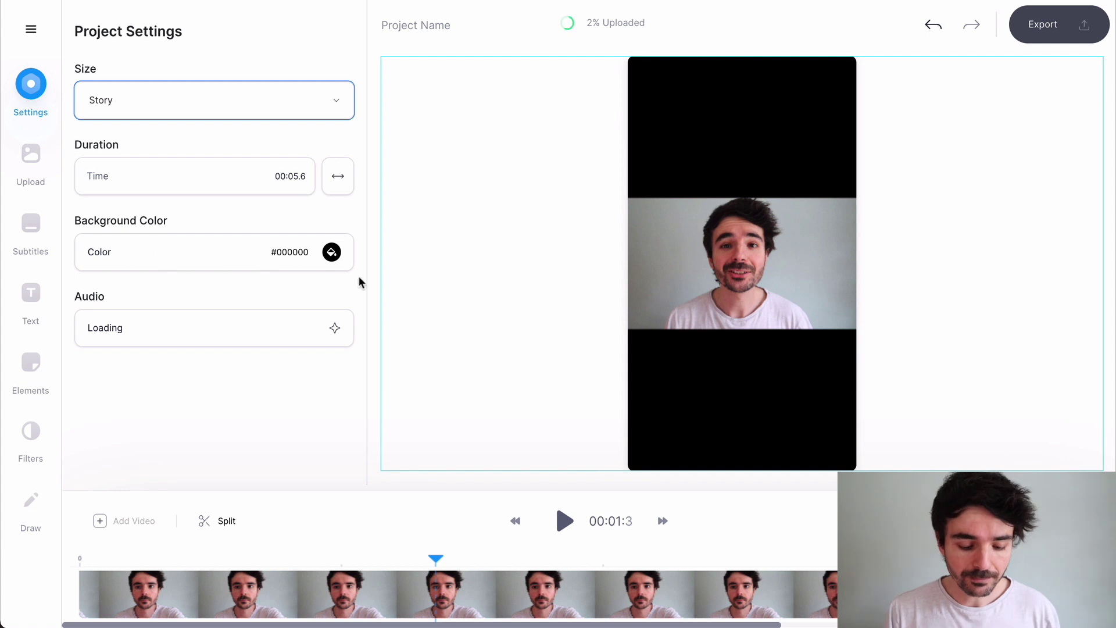
- Scale the landscape clip up so it fills the portrait canvas height
left_click(676, 241)
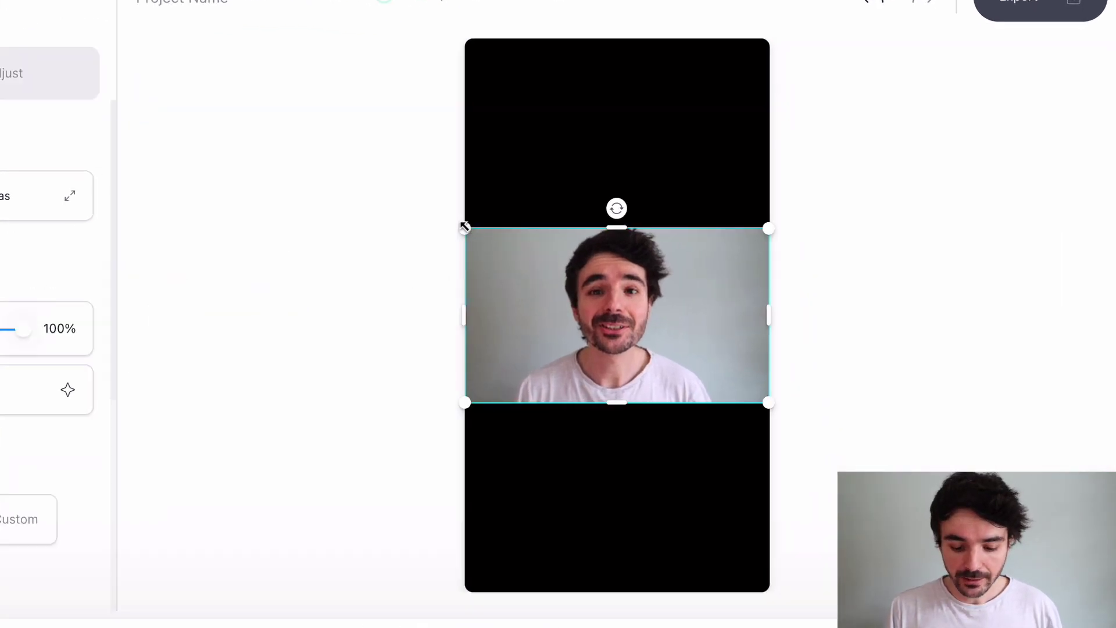
left_click_drag(465, 227, 313, 41)
left_click_drag(767, 405, 787, 603)
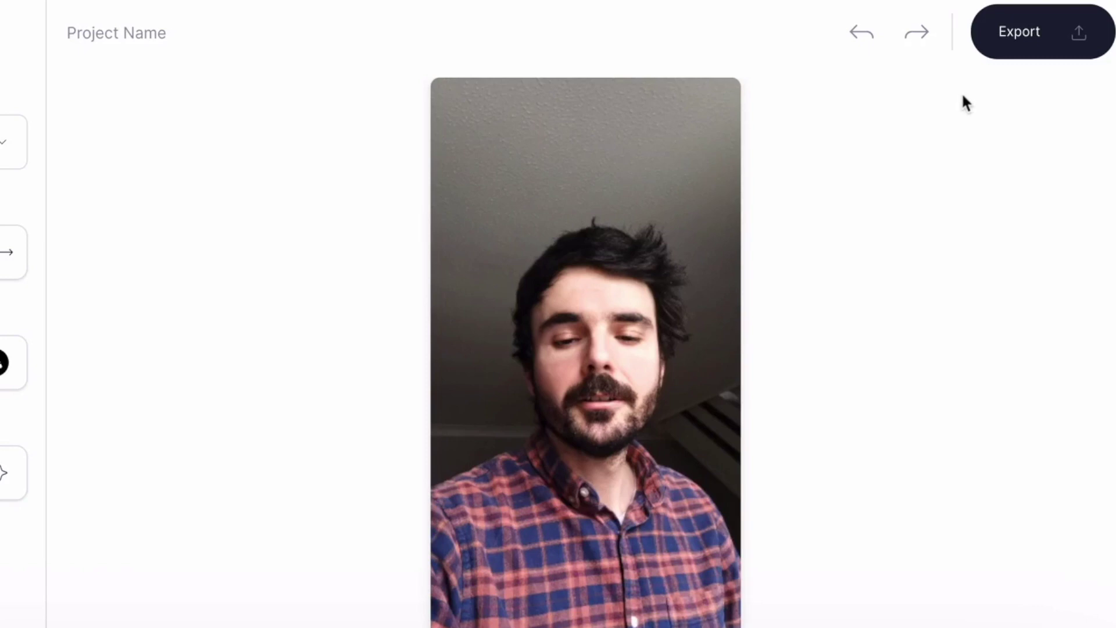
- Export the reel with Burn Subtitles on, starting the render on its share page
left_click(1062, 48)
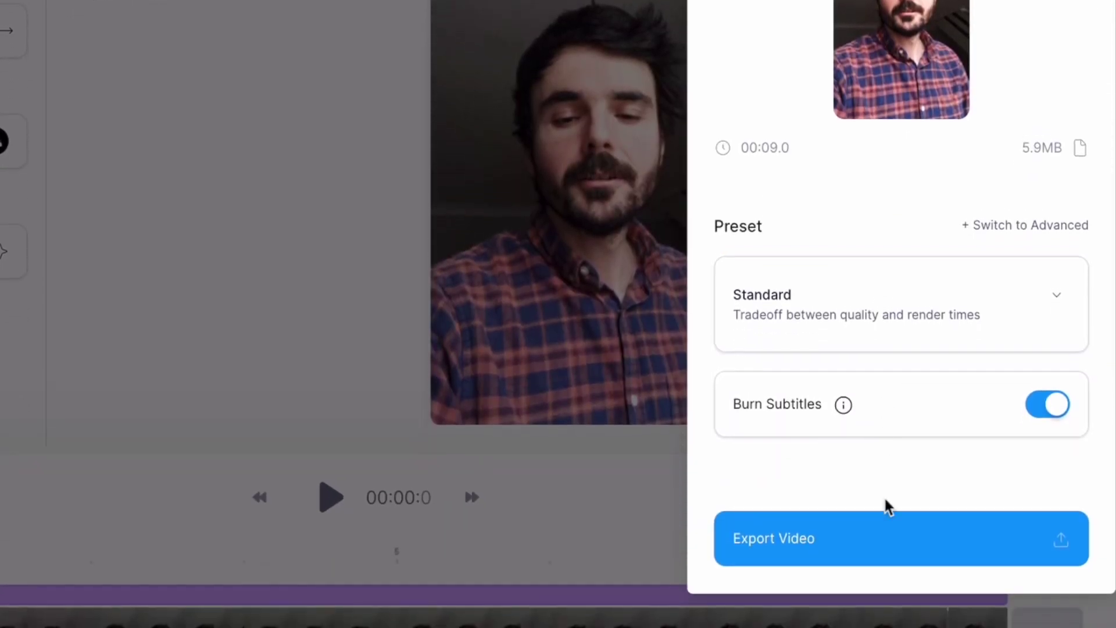
left_click(825, 543)
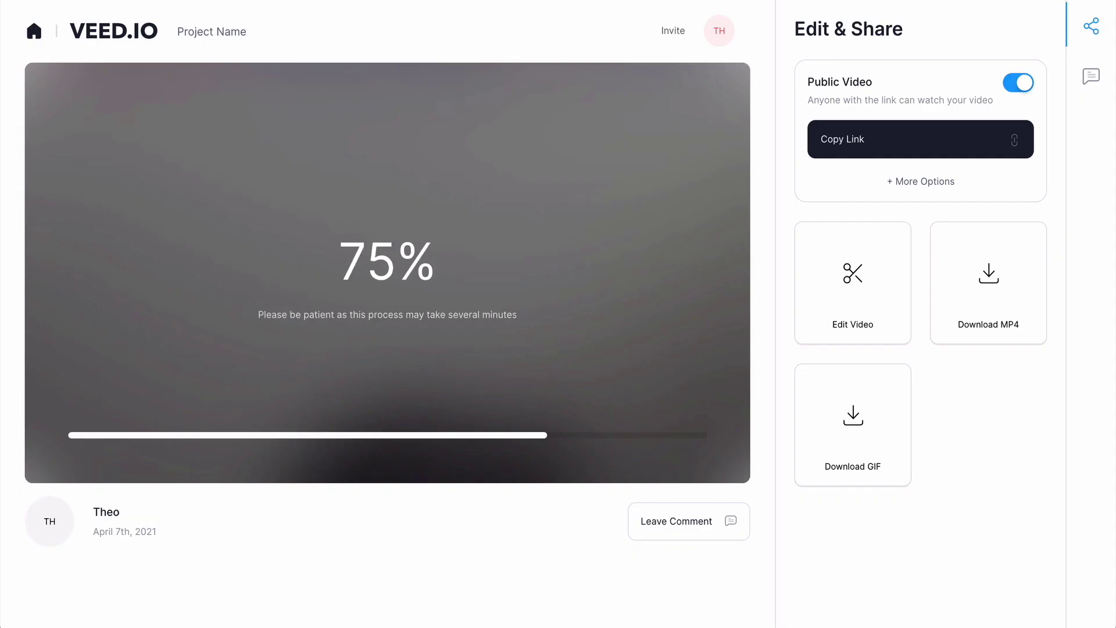